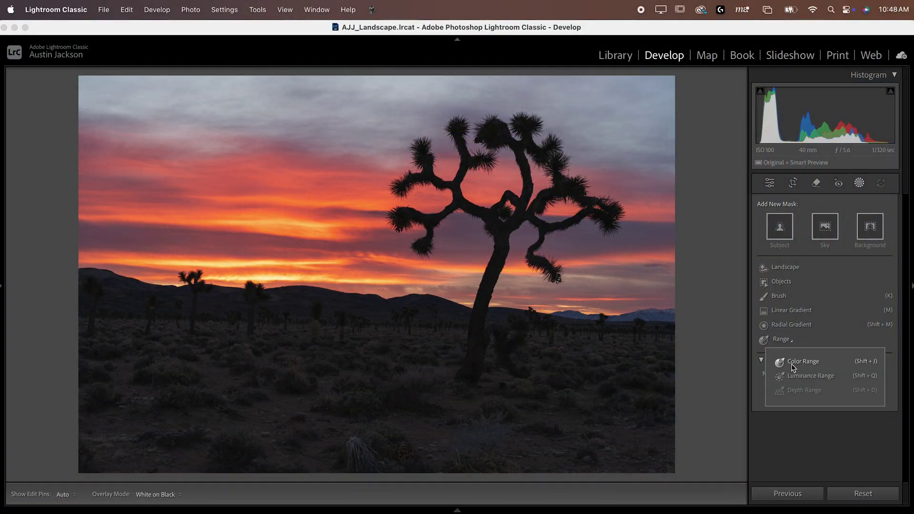
# Step: Bring up the Teton barn photo in Develop, showing Highlights −39, Shadows +79, Whites +35, Blacks +84
pyautogui.click(811, 376)
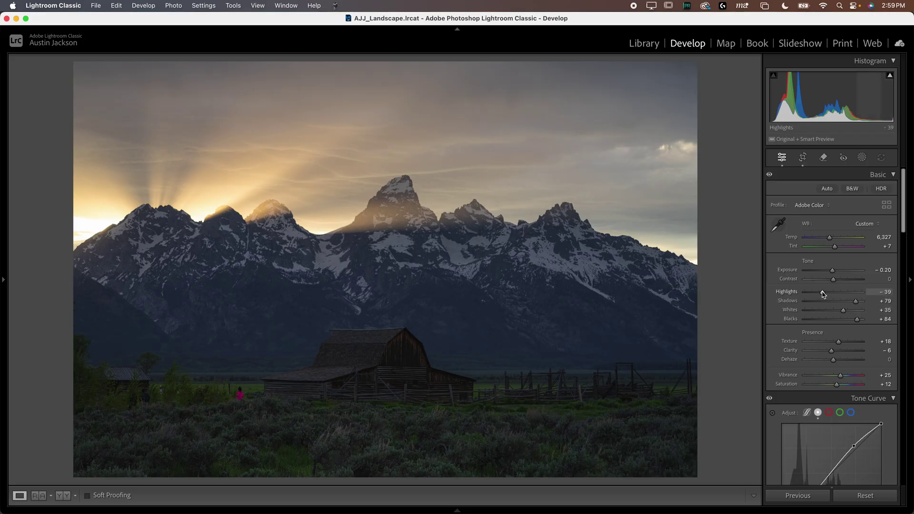
# Step: Set Highlights to −55 and Shadows to +59 in the Basic panel
pyautogui.moveTo(822, 292)
pyautogui.mouseDown()
pyautogui.moveTo(808, 293)
pyautogui.moveTo(832, 295)
pyautogui.moveTo(818, 294)
pyautogui.mouseUp()
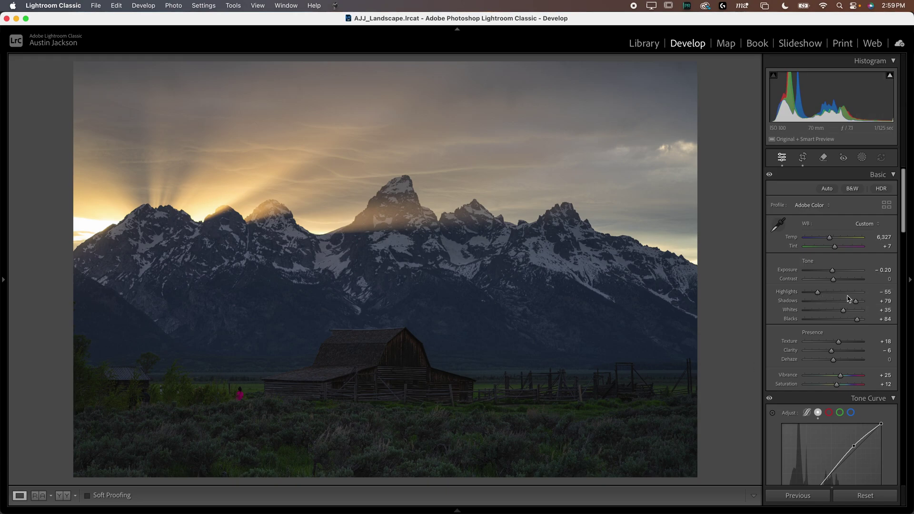
pyautogui.moveTo(857, 305)
pyautogui.mouseDown()
pyautogui.moveTo(841, 302)
pyautogui.moveTo(858, 305)
pyautogui.moveTo(849, 301)
pyautogui.mouseUp()
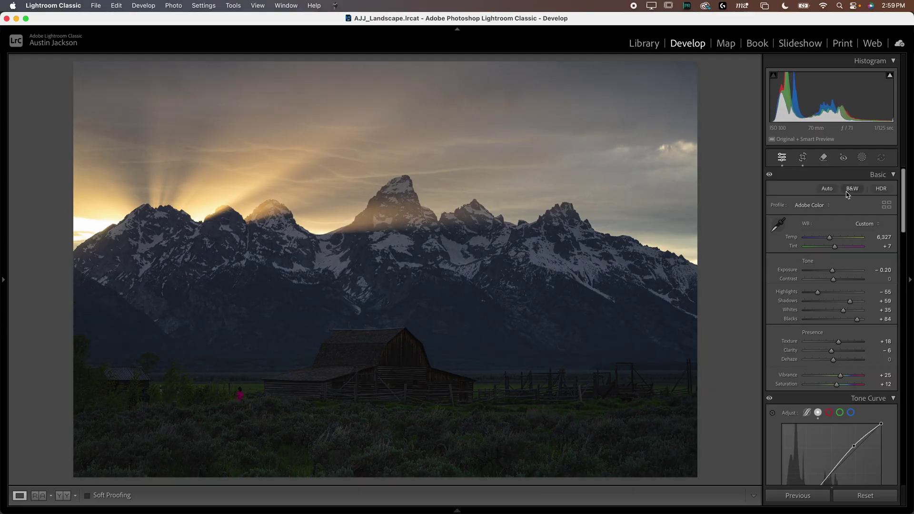
# Step: Create a luminance range mask sampled from the bright sky near the peaks
pyautogui.click(862, 159)
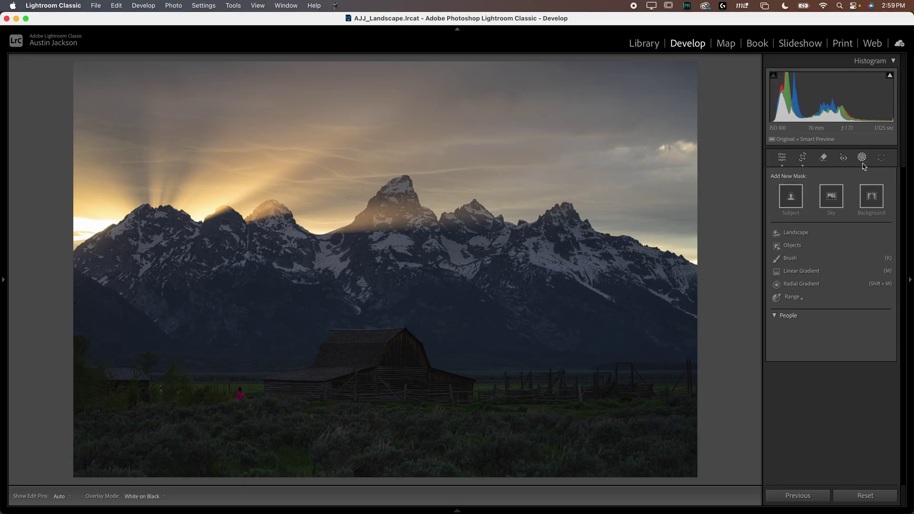
pyautogui.click(791, 299)
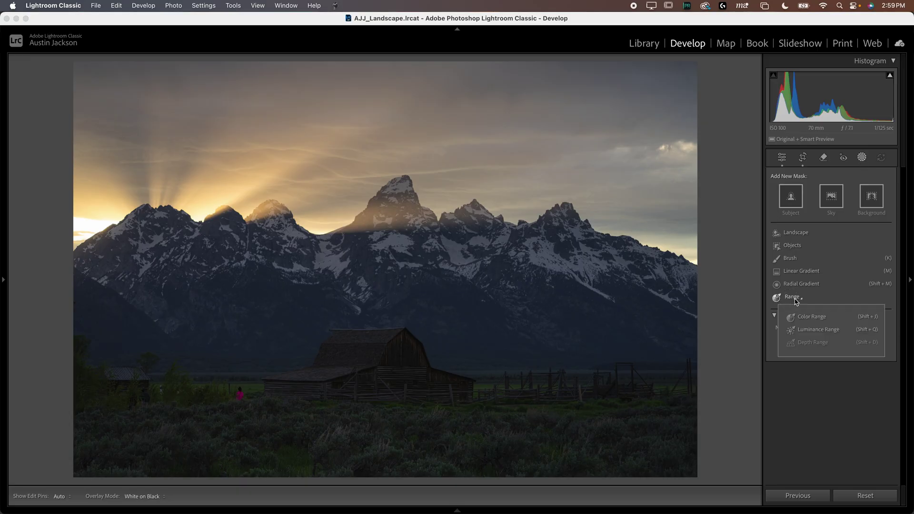
pyautogui.click(816, 330)
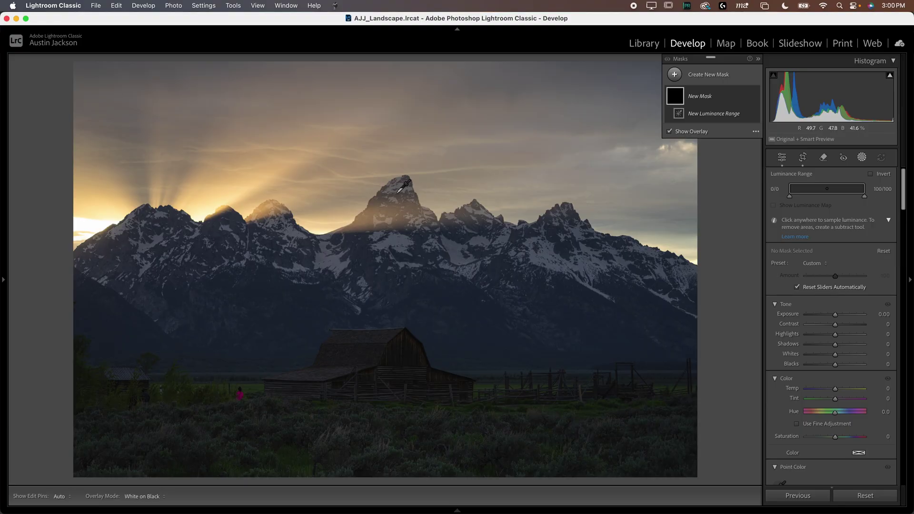
pyautogui.click(104, 224)
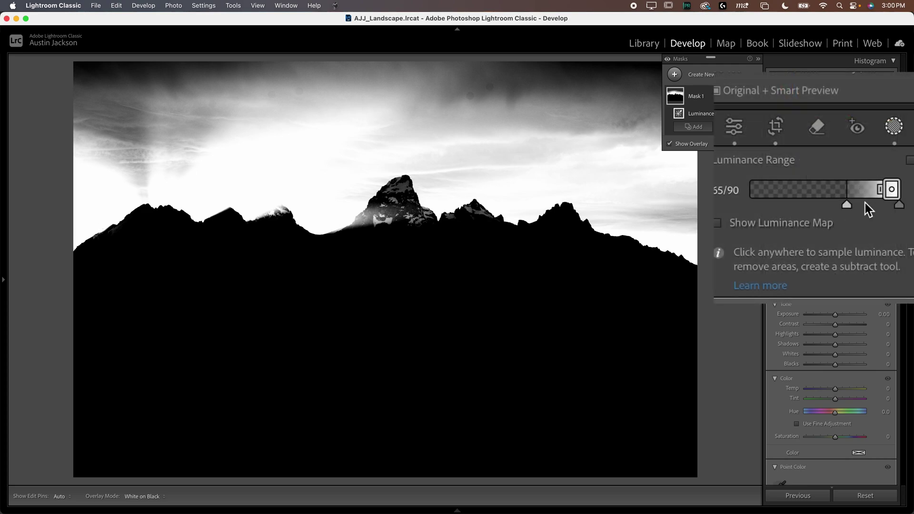
# Step: Narrow the mask's luminance range to 84/99, then test and reset its Exposure
pyautogui.moveTo(847, 205); pyautogui.dragTo(873, 205)
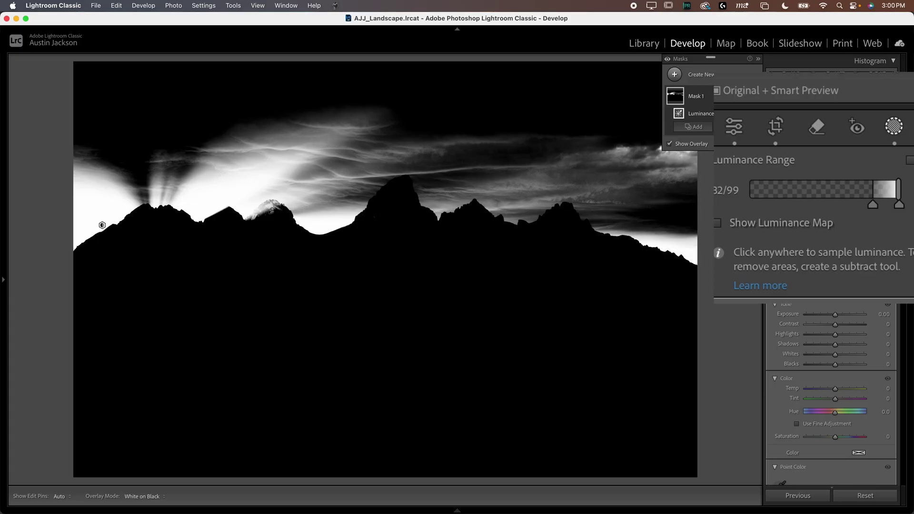
pyautogui.moveTo(875, 206); pyautogui.dragTo(878, 205)
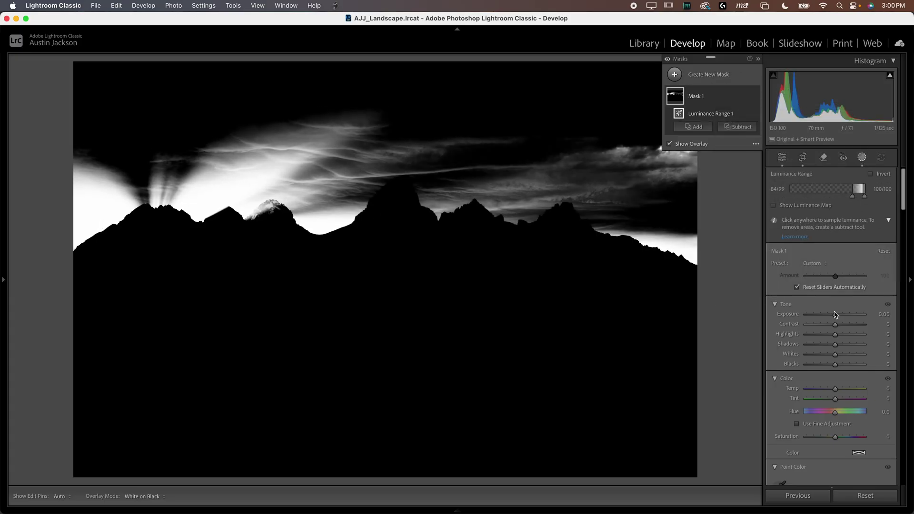
pyautogui.moveTo(836, 318); pyautogui.dragTo(829, 318)
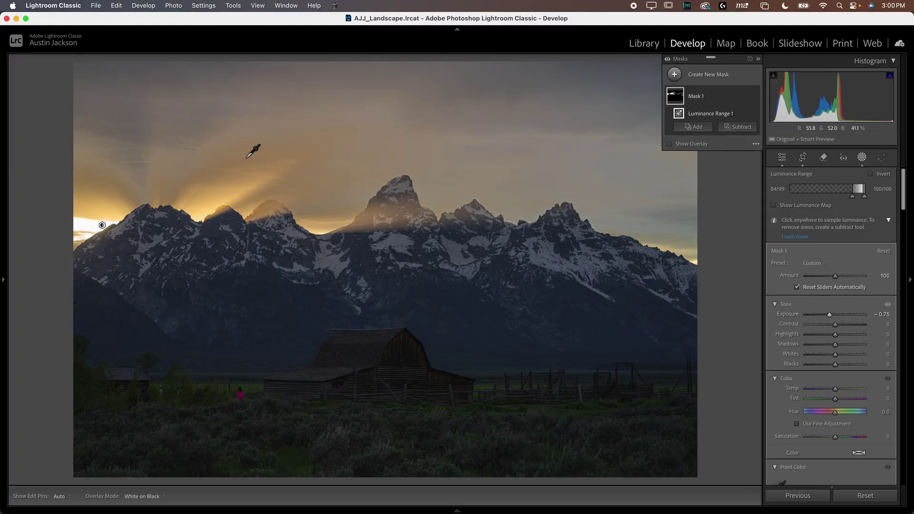
pyautogui.doubleClick(829, 315)
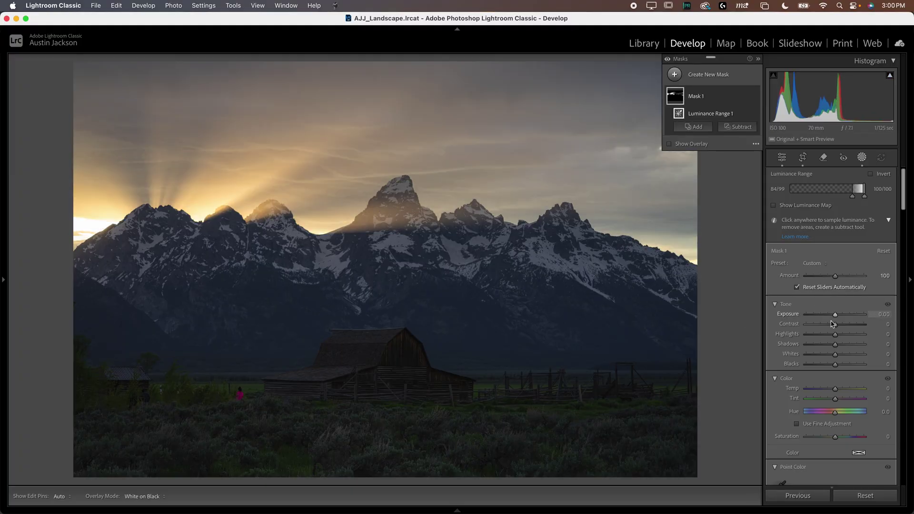
pyautogui.press('o')
pyautogui.moveTo(836, 337); pyautogui.dragTo(807, 334)
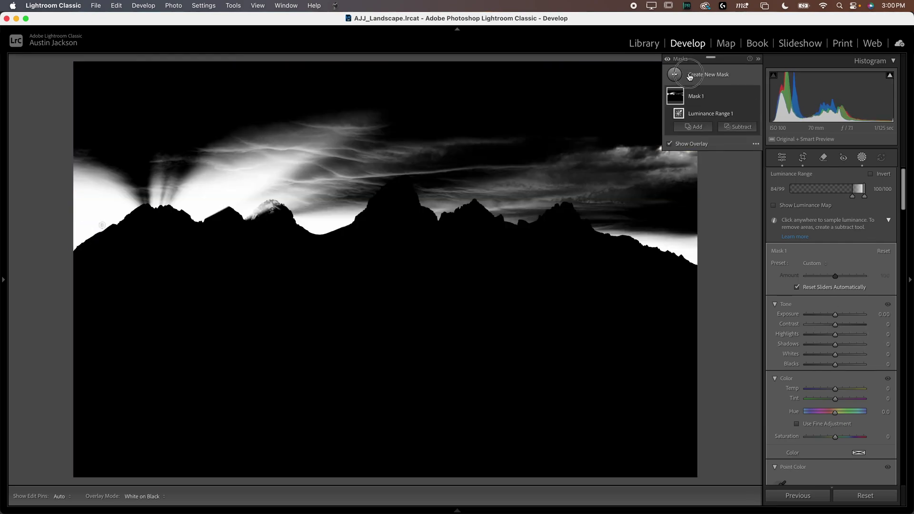
# Step: Add a second luminance range mask sampled from the barn, range 1/25, with Exposure +1.38
pyautogui.click(674, 74)
pyautogui.click(722, 231)
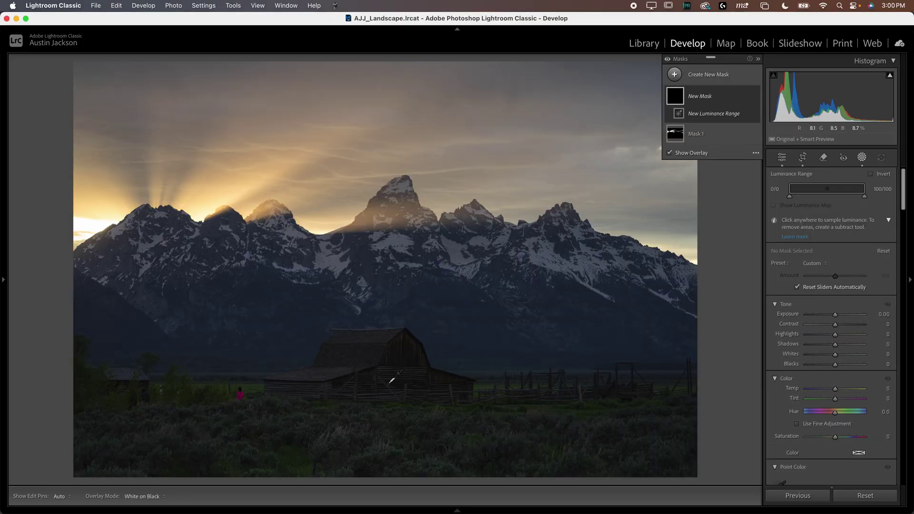
pyautogui.click(412, 358)
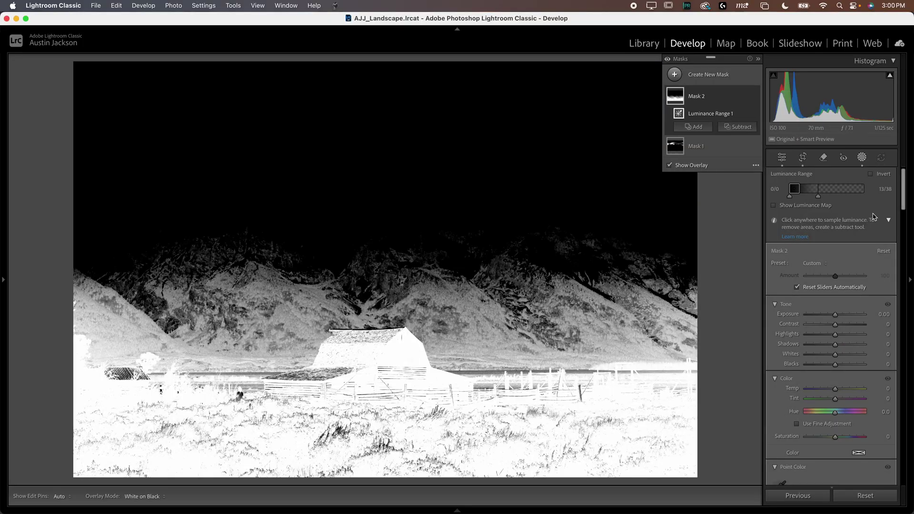
pyautogui.moveTo(804, 189)
pyautogui.mouseDown()
pyautogui.moveTo(782, 189)
pyautogui.moveTo(818, 199)
pyautogui.moveTo(809, 197)
pyautogui.mouseUp()
pyautogui.moveTo(835, 315); pyautogui.dragTo(844, 316)
# Step: Toggle Mask 2 off and on to compare the brightened barn, grass and trees
pyautogui.scroll(5, 350, 150)
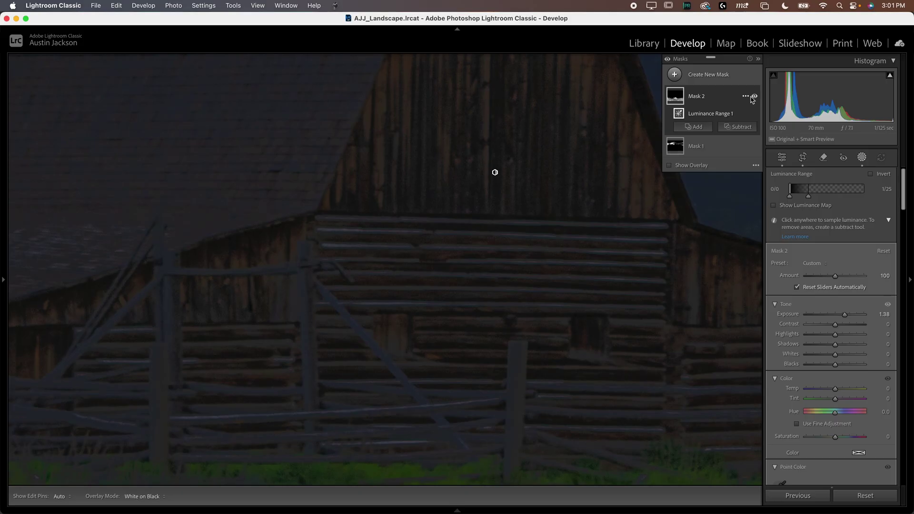
pyautogui.click(752, 98)
pyautogui.click(752, 97)
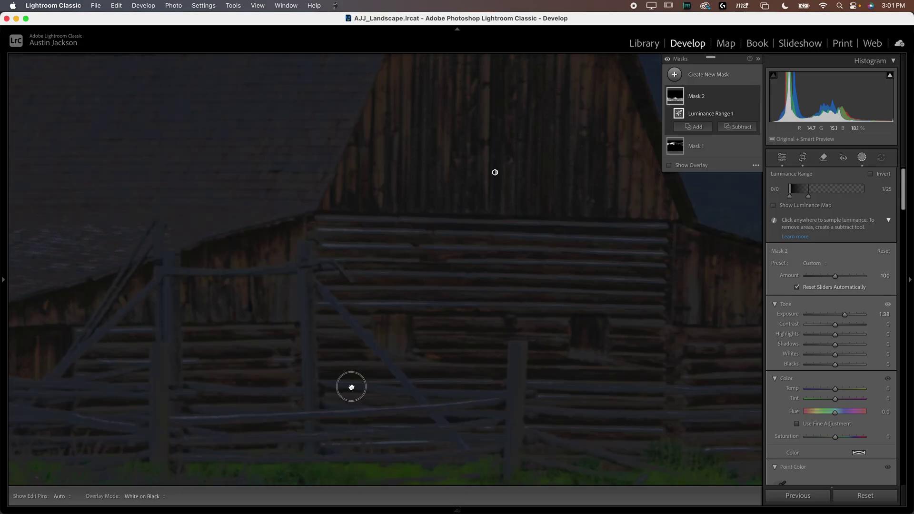
pyautogui.moveTo(351, 387); pyautogui.dragTo(477, 204)
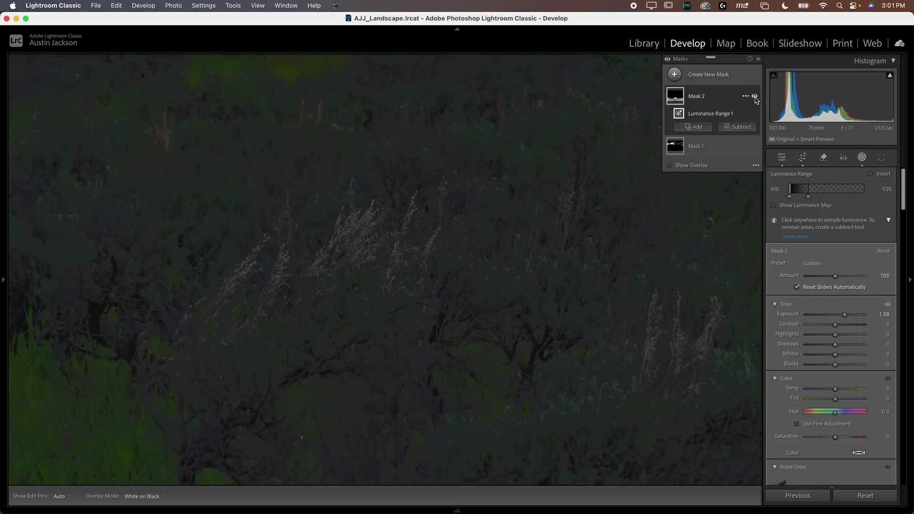
pyautogui.click(755, 97)
pyautogui.click(755, 97)
pyautogui.moveTo(673, 101)
pyautogui.click(506, 160)
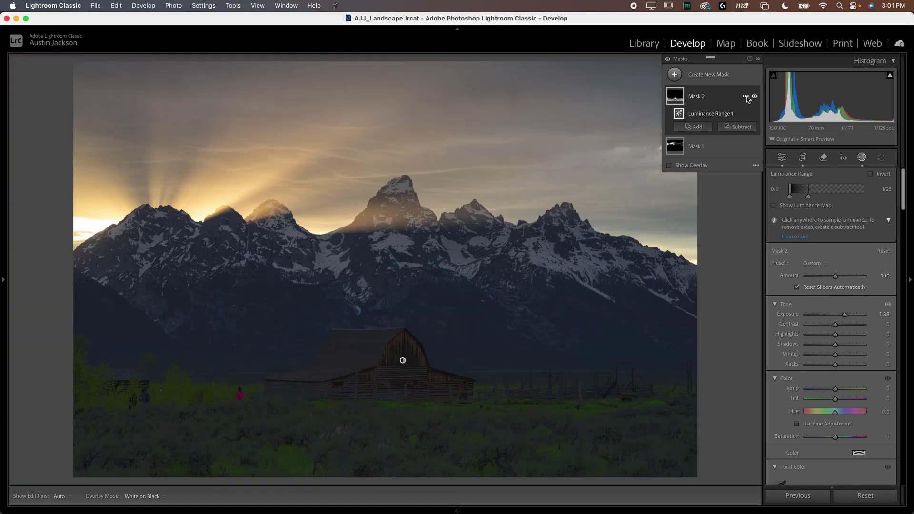
# Step: Delete all masks and draw a linear gradient up from the photo's bottom edge
pyautogui.click(746, 96)
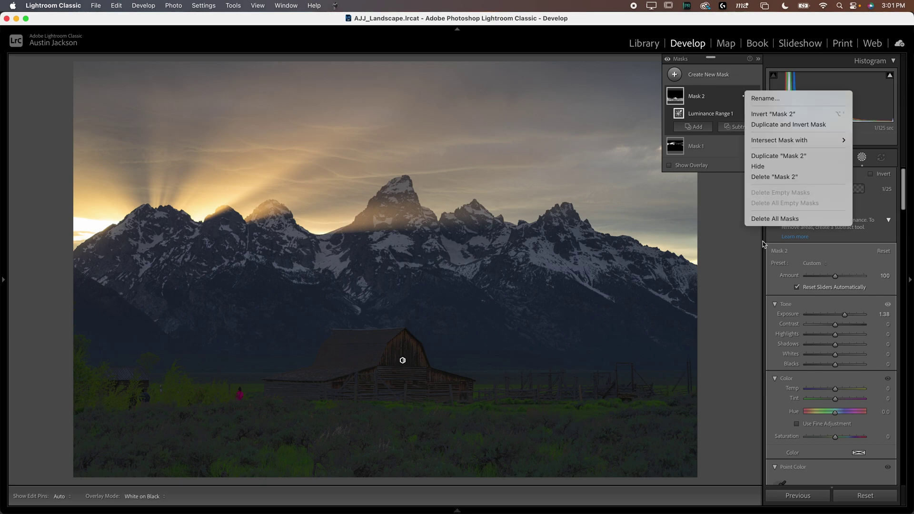
pyautogui.click(776, 218)
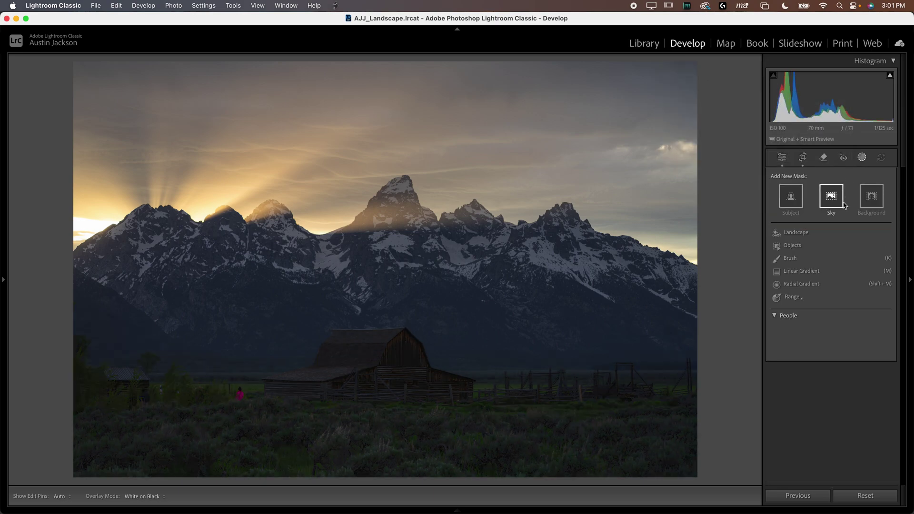
pyautogui.click(794, 272)
pyautogui.moveTo(384, 437); pyautogui.dragTo(384, 270)
# Step: Brighten the gradient with Exposure 0.77, move its pin toward the barn, then delete it
pyautogui.press('o')
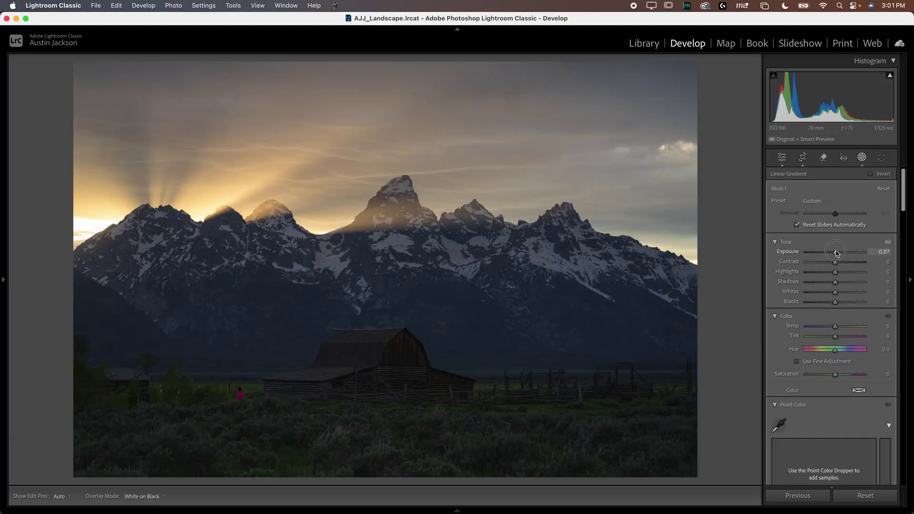
pyautogui.moveTo(845, 251); pyautogui.dragTo(851, 251)
pyautogui.moveTo(383, 353); pyautogui.dragTo(384, 341)
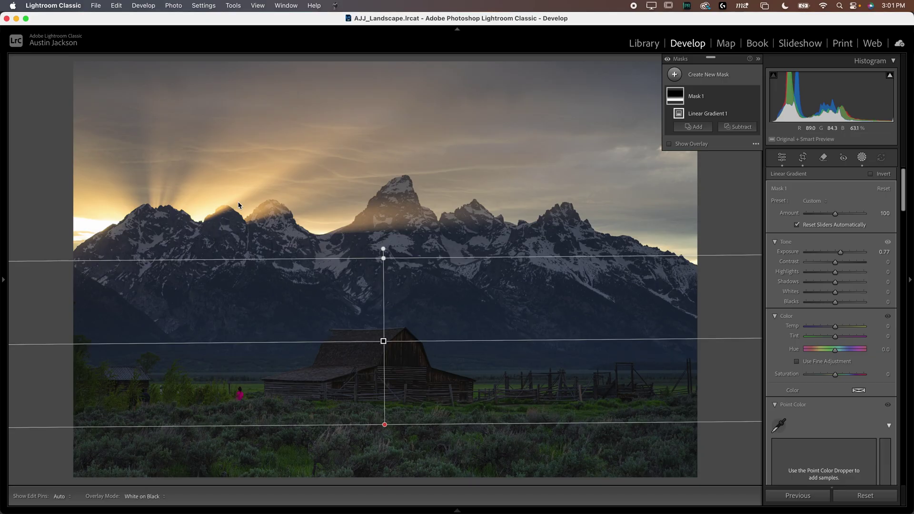
pyautogui.moveTo(383, 339)
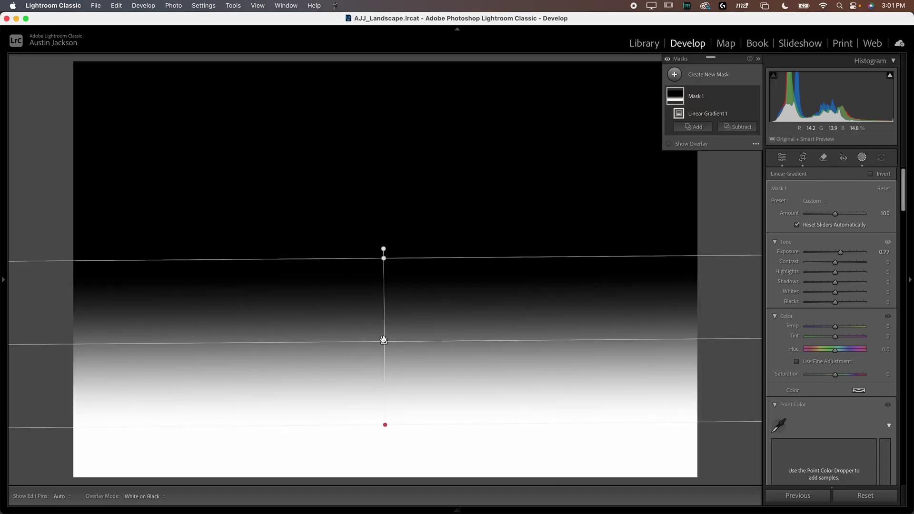
pyautogui.press('Delete')
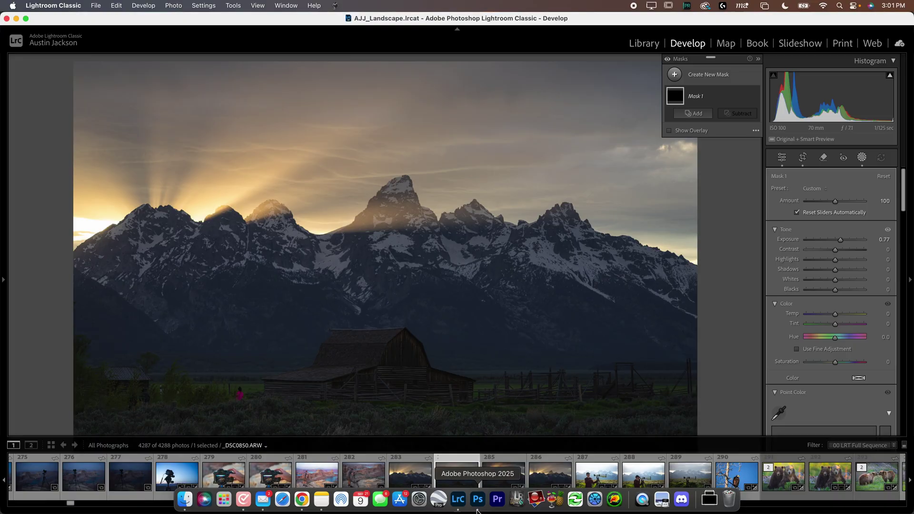
# Step: Switch to Photoshop and open Color Range with the Highlights preset
pyautogui.click(477, 508)
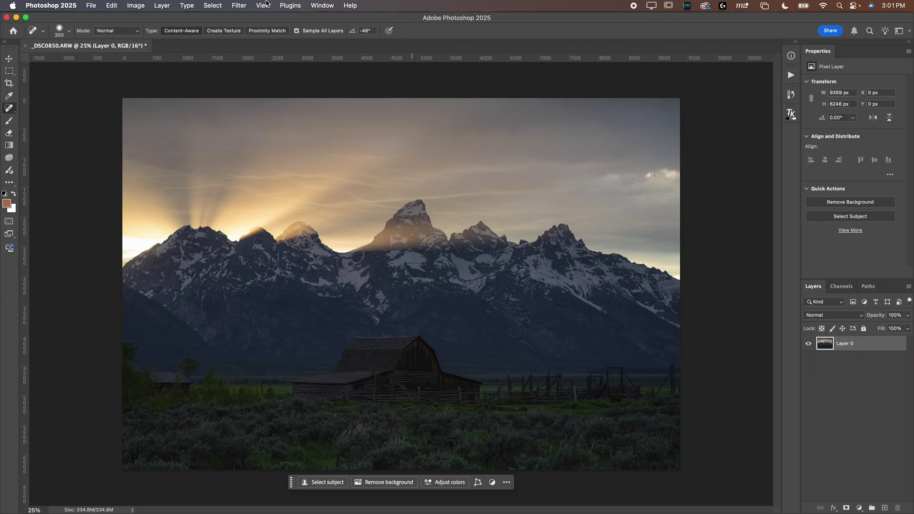
pyautogui.click(208, 6)
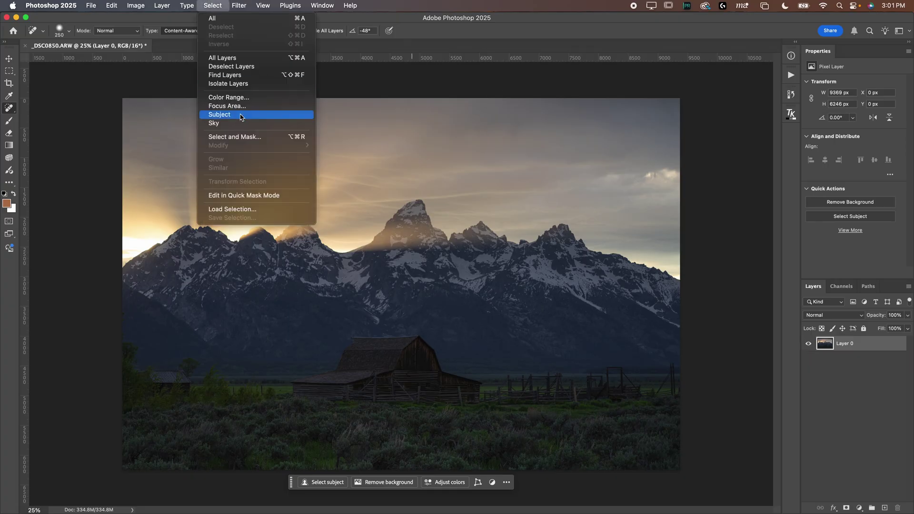
pyautogui.click(231, 95)
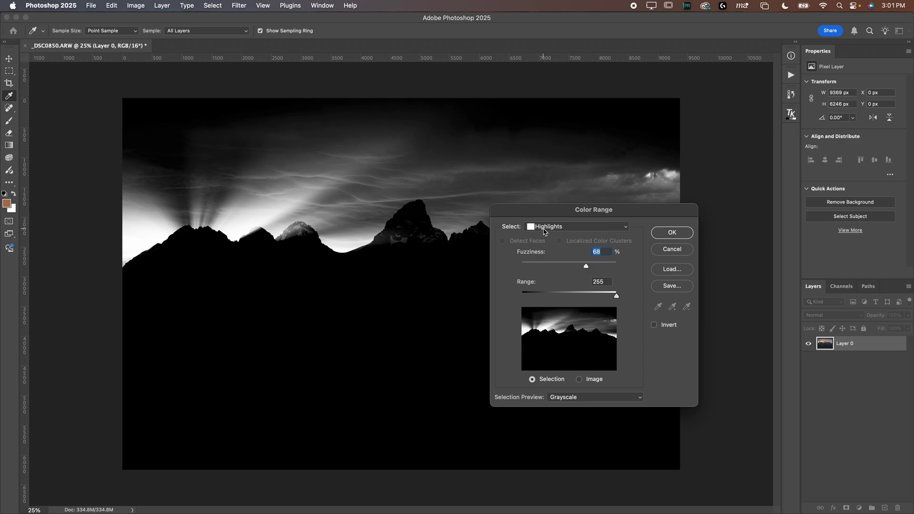
pyautogui.click(545, 230)
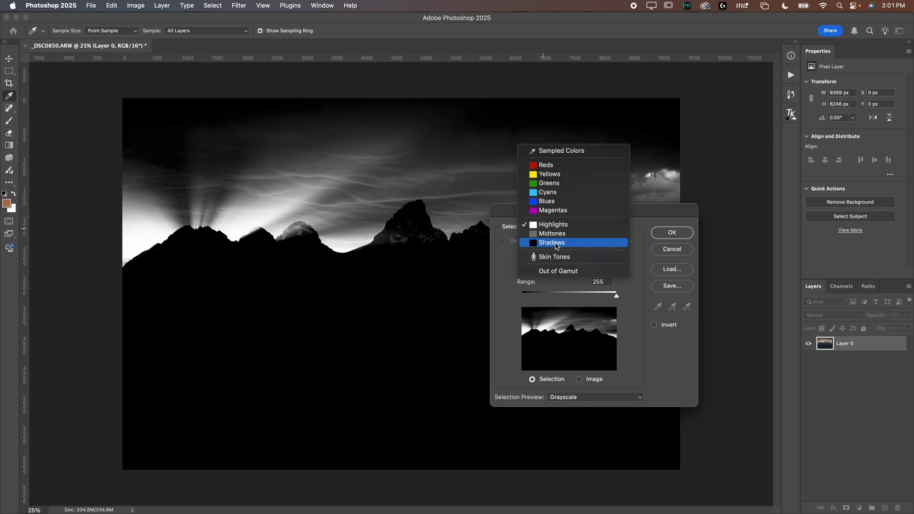
pyautogui.click(511, 254)
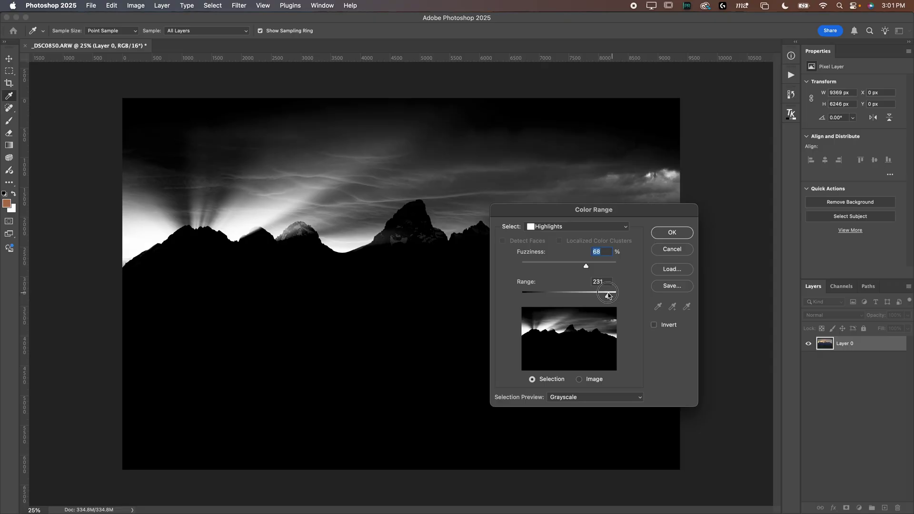
# Step: Adjust Fuzziness, cancel the Color Range dialog, and bring up the TK Lum-Mask panel
pyautogui.press('Tab')
pyautogui.moveTo(599, 270)
pyautogui.mouseDown()
pyautogui.moveTo(616, 264)
pyautogui.moveTo(538, 265)
pyautogui.moveTo(608, 266)
pyautogui.mouseUp()
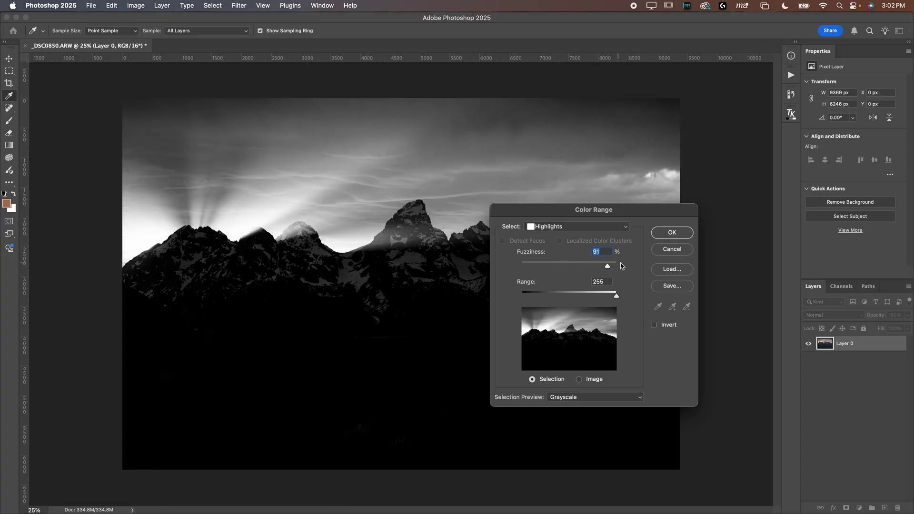
pyautogui.click(659, 251)
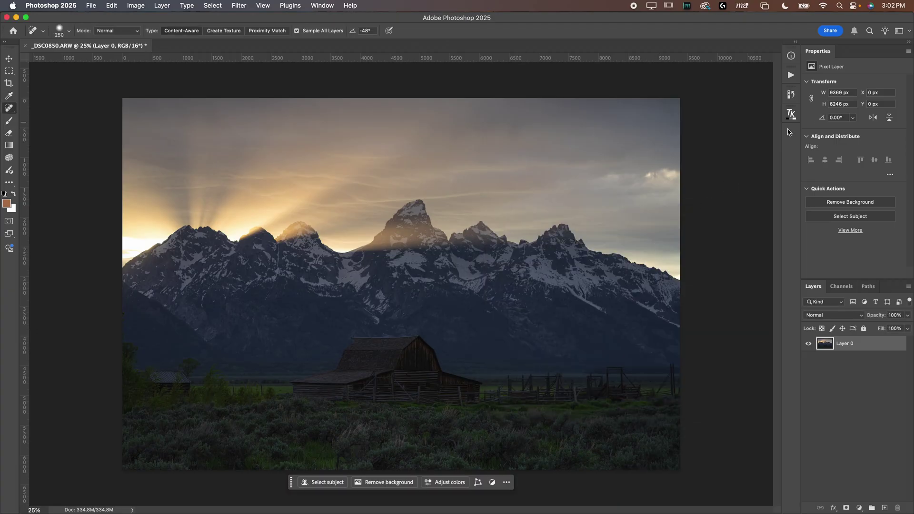
pyautogui.click(792, 115)
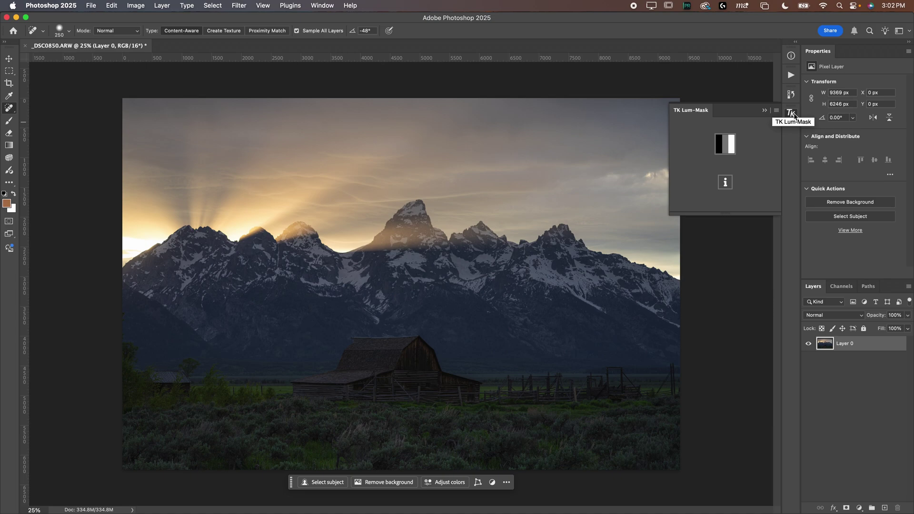
# Step: Generate a Lights 1 luminosity mask preview from the TK Lum-Mask panel
pyautogui.click(793, 114)
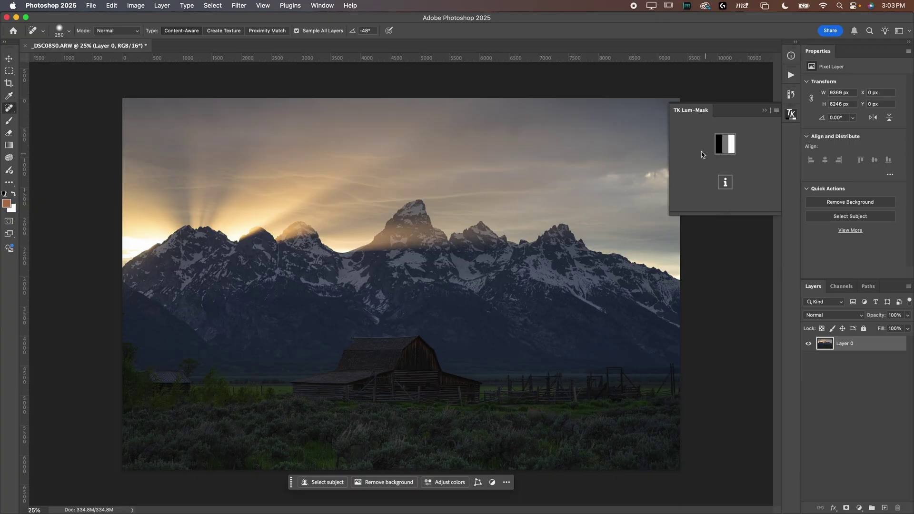
pyautogui.click(721, 145)
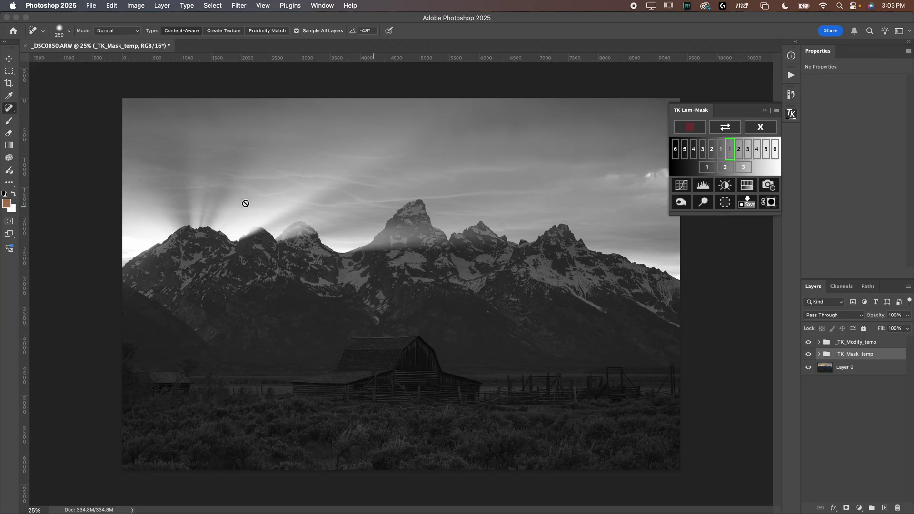
# Step: Switch the preview to Lights 3 and add a Curves layer masked by it
pyautogui.click(748, 150)
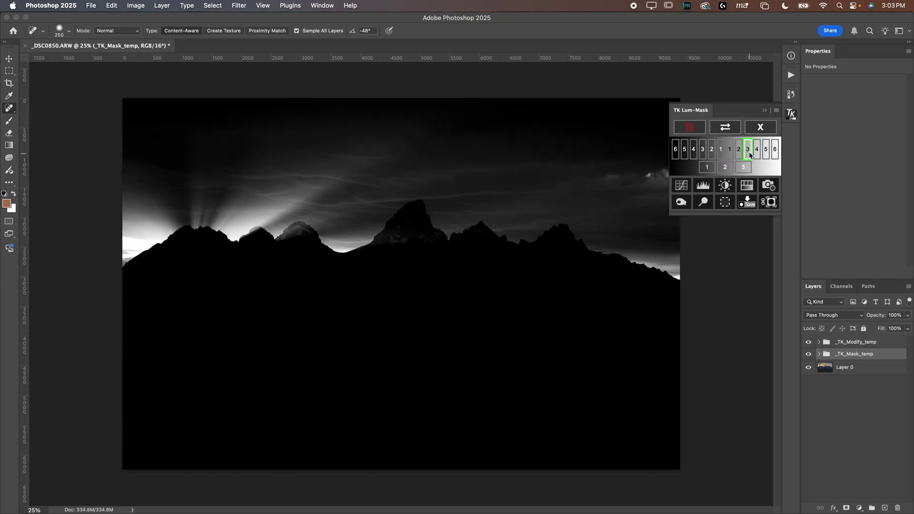
pyautogui.click(681, 186)
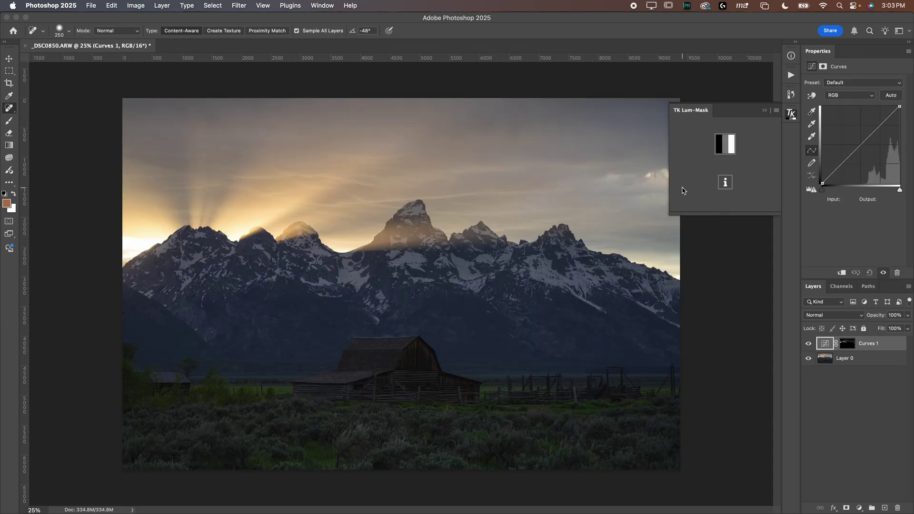
# Step: Bend Curves 1 down to Input 158 / Output 98 and toggle the layer to compare
pyautogui.moveTo(863, 144)
pyautogui.mouseDown()
pyautogui.moveTo(898, 167)
pyautogui.moveTo(866, 145)
pyautogui.moveTo(869, 153)
pyautogui.mouseUp()
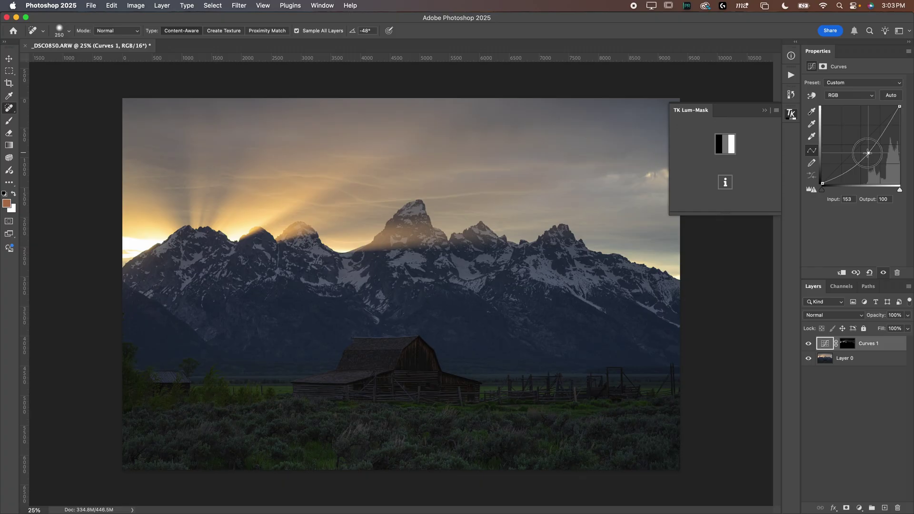
pyautogui.moveTo(900, 107); pyautogui.dragTo(896, 99)
pyautogui.click(870, 153)
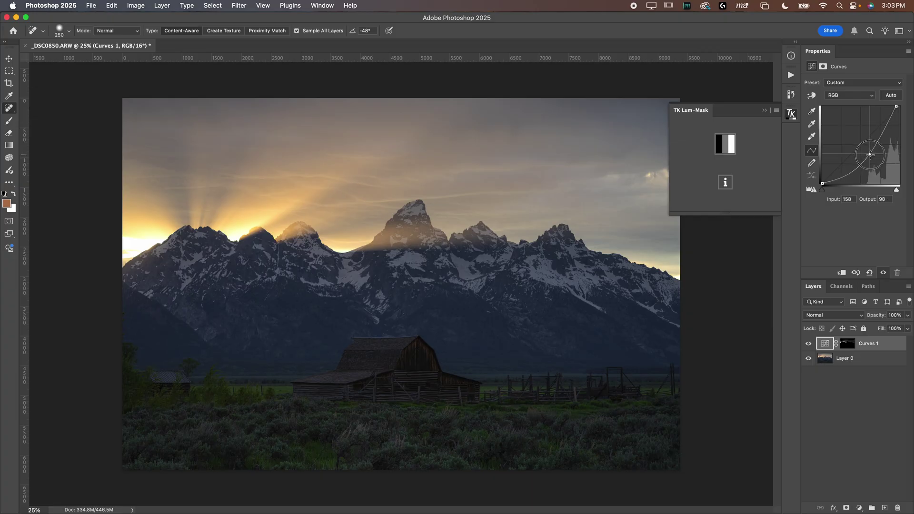
pyautogui.click(809, 344)
pyautogui.click(809, 344)
pyautogui.click(809, 343)
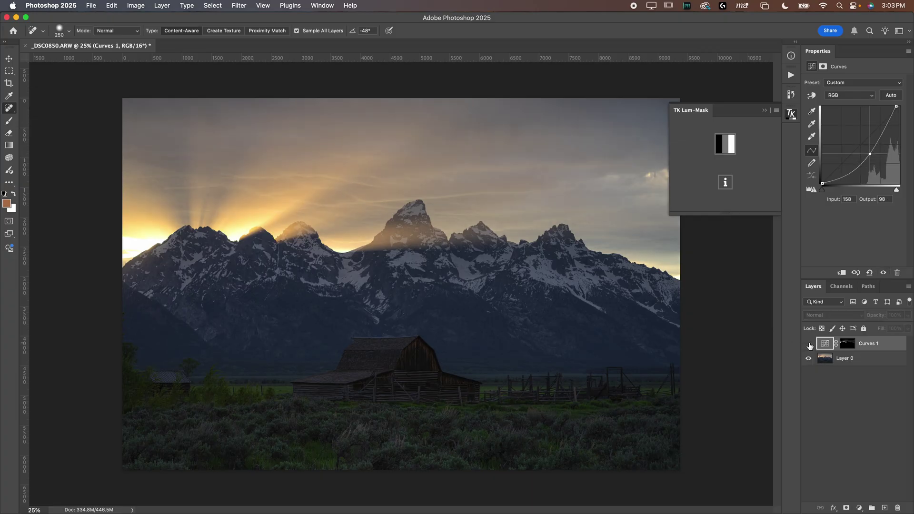
pyautogui.click(809, 343)
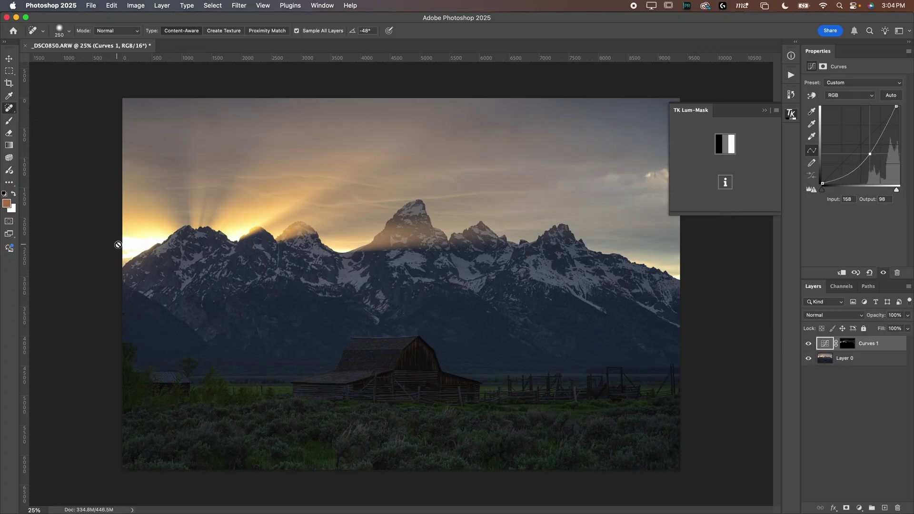
pyautogui.click(809, 344)
pyautogui.click(809, 344)
# Step: View the Curves 1 mask alone and try lower Density and added Feather
pyautogui.click(847, 345)
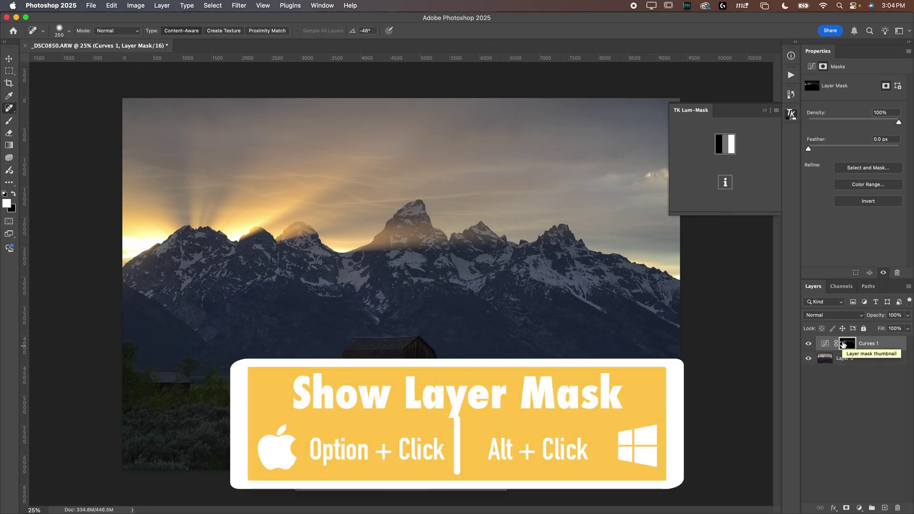
pyautogui.keyDown('alt'); pyautogui.click(843, 344); pyautogui.keyUp('alt')
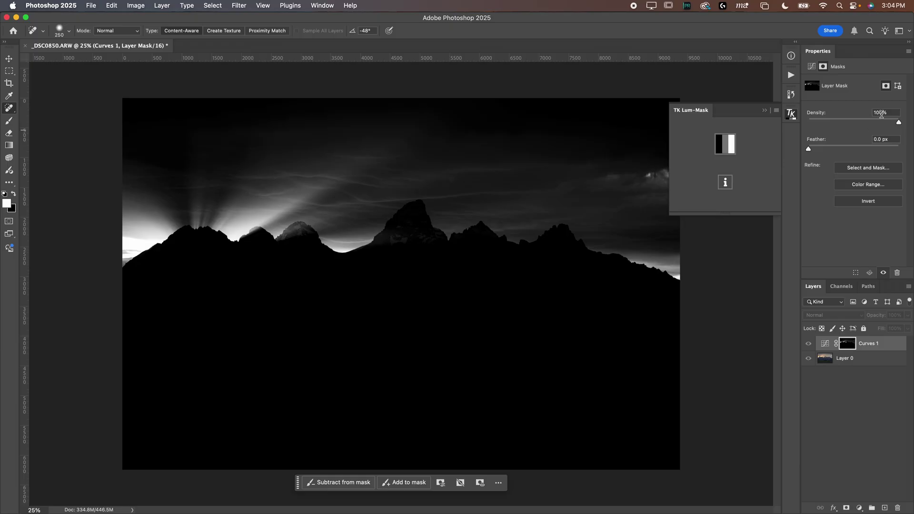
pyautogui.moveTo(878, 122); pyautogui.dragTo(907, 121)
pyautogui.moveTo(827, 148); pyautogui.dragTo(853, 148)
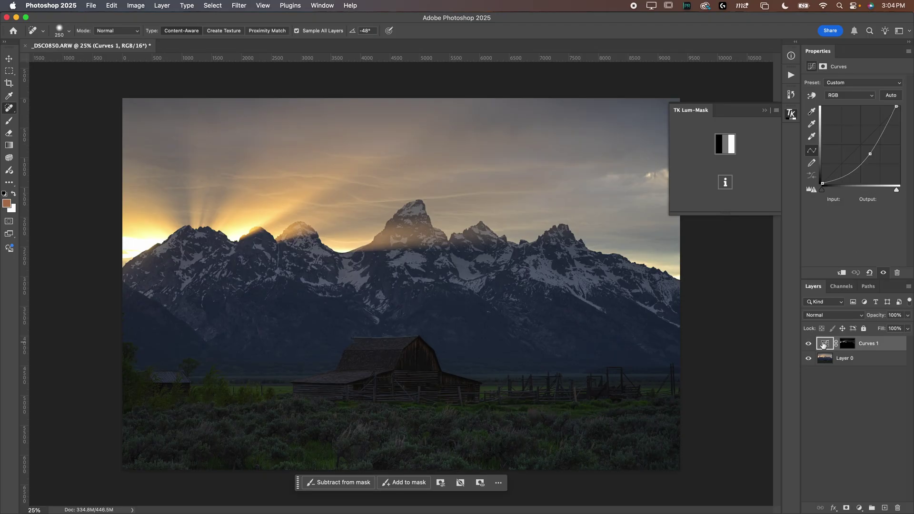
pyautogui.click(824, 343)
pyautogui.click(808, 345)
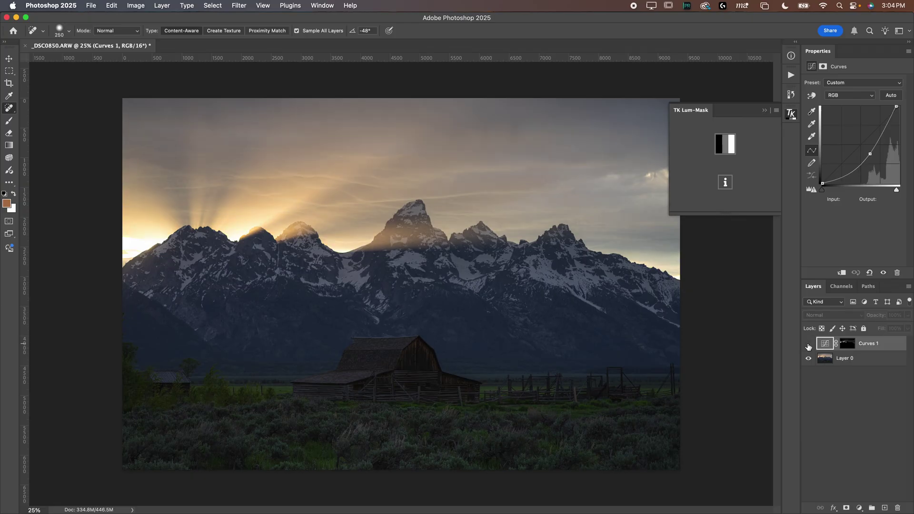
pyautogui.click(808, 345)
pyautogui.click(847, 343)
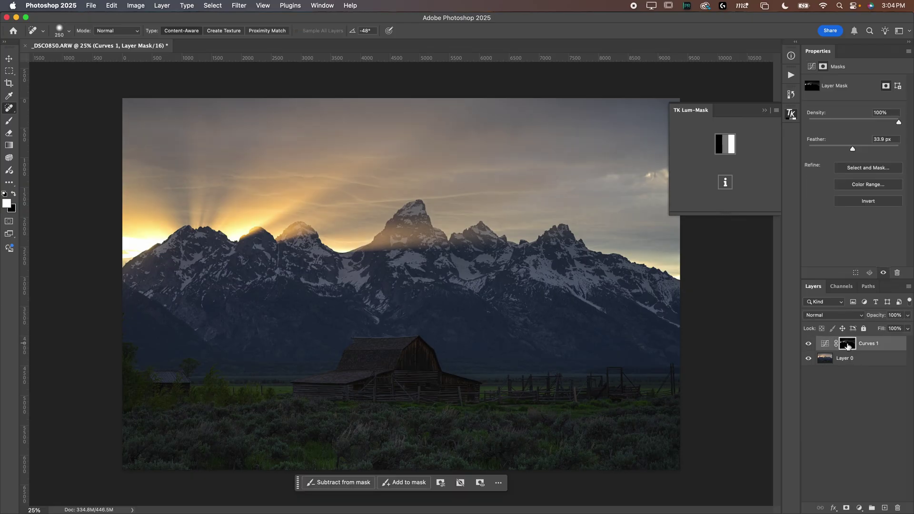
# Step: Reset the mask Feather to 0, compare Curves 1 on and off, and generate a new luminosity preview
pyautogui.keyDown('alt'); pyautogui.click(849, 345); pyautogui.keyUp('alt')
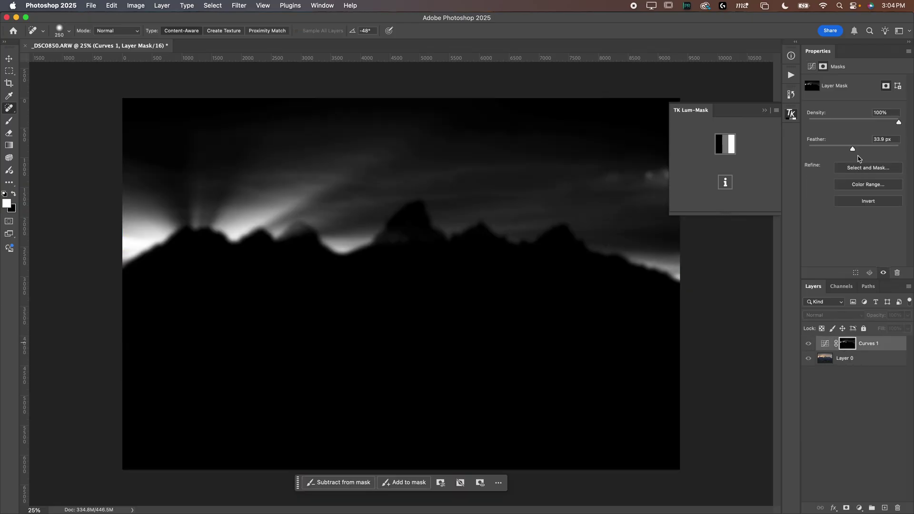
pyautogui.moveTo(853, 149); pyautogui.dragTo(834, 151)
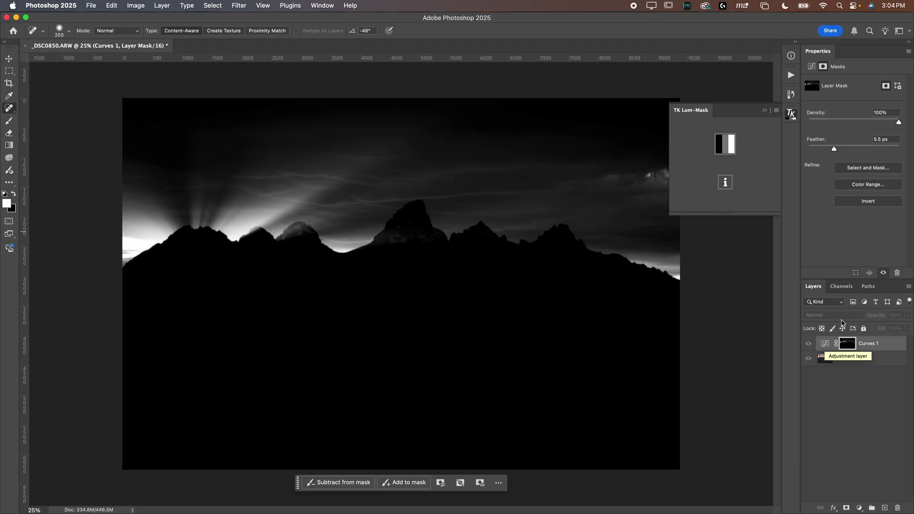
pyautogui.moveTo(830, 148); pyautogui.dragTo(808, 149)
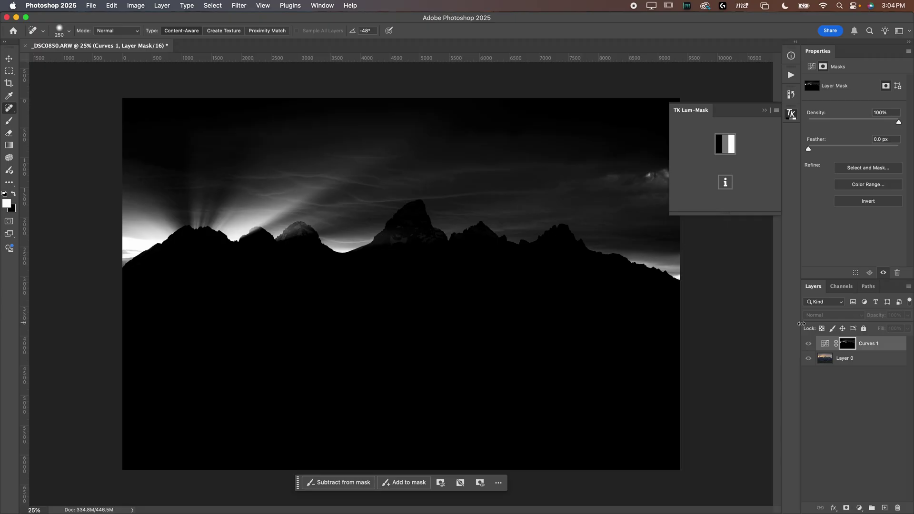
pyautogui.click(824, 344)
pyautogui.click(807, 345)
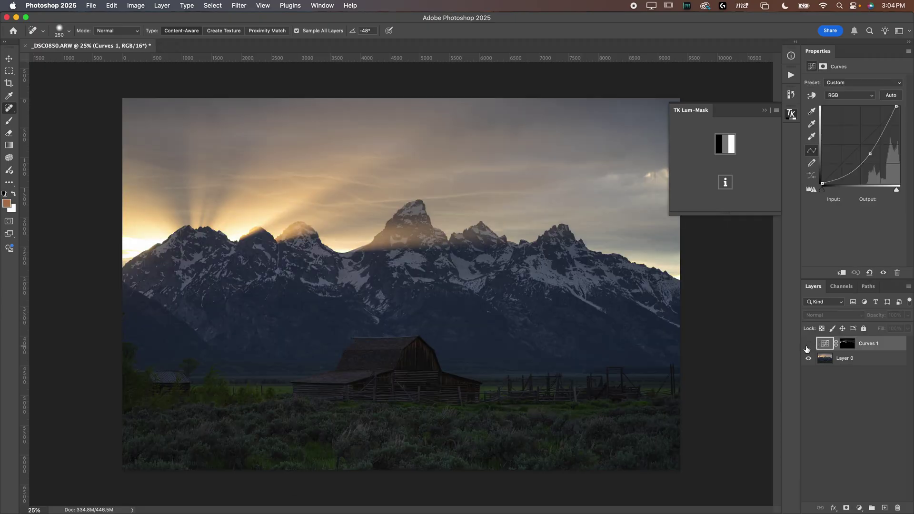
pyautogui.click(807, 344)
pyautogui.click(808, 346)
pyautogui.click(807, 345)
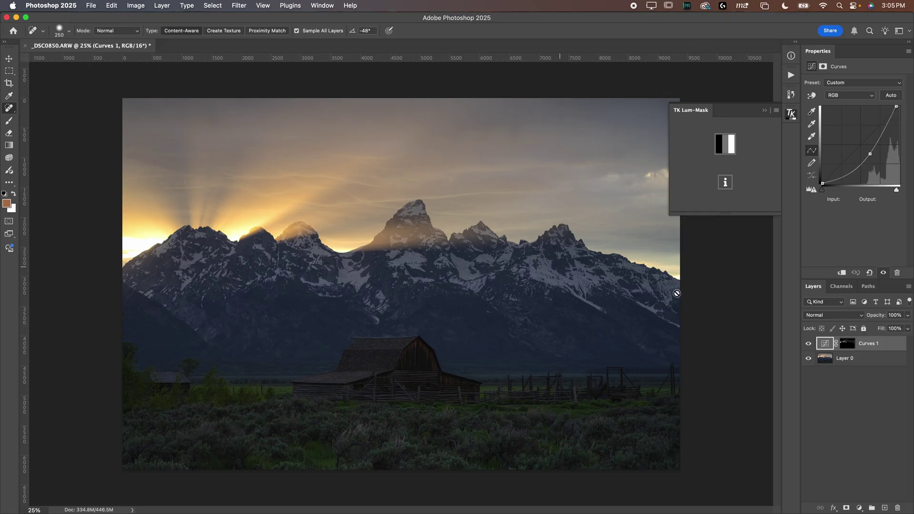
pyautogui.click(724, 145)
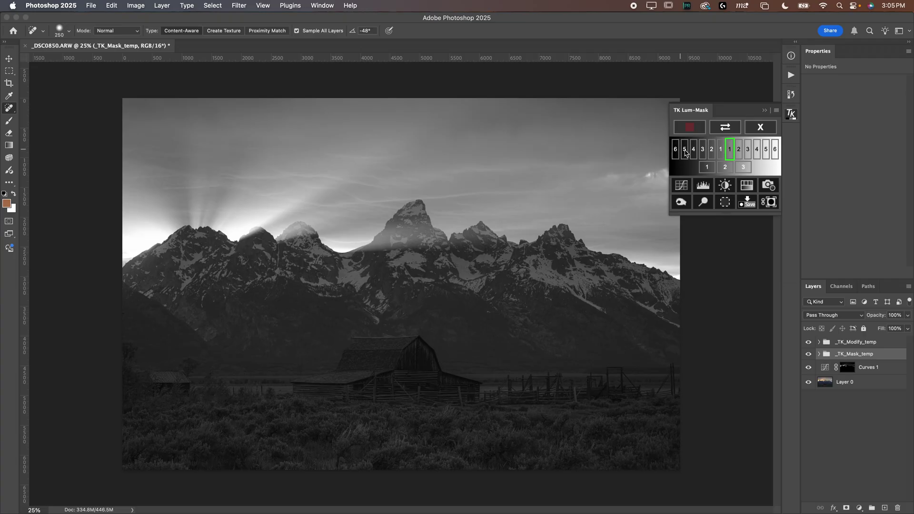
# Step: Narrow the TK Lum-Mask selection to Darks 5 and add a Curves layer masked to it
pyautogui.click(703, 152)
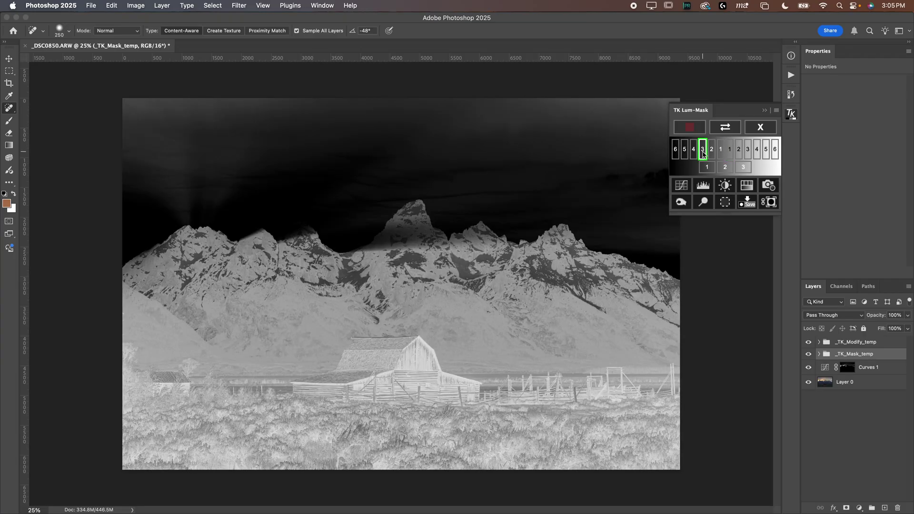
pyautogui.click(693, 151)
pyautogui.click(685, 151)
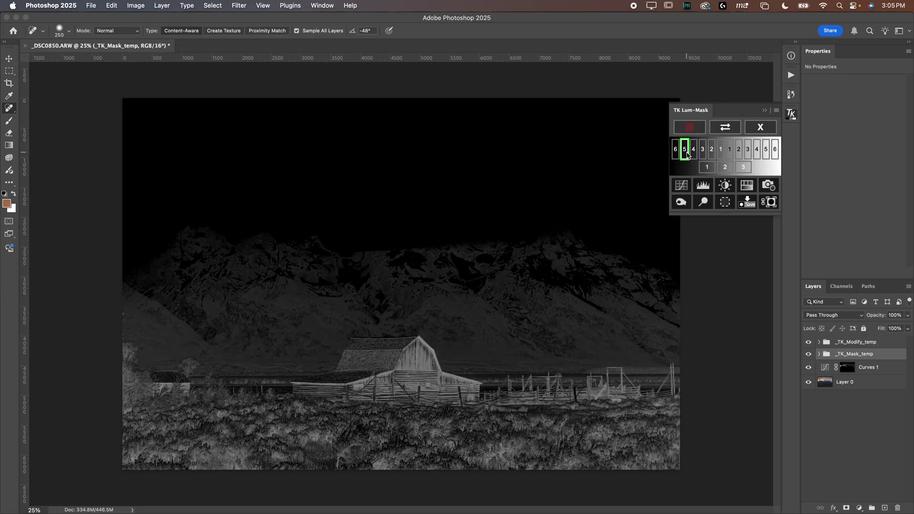
pyautogui.click(685, 186)
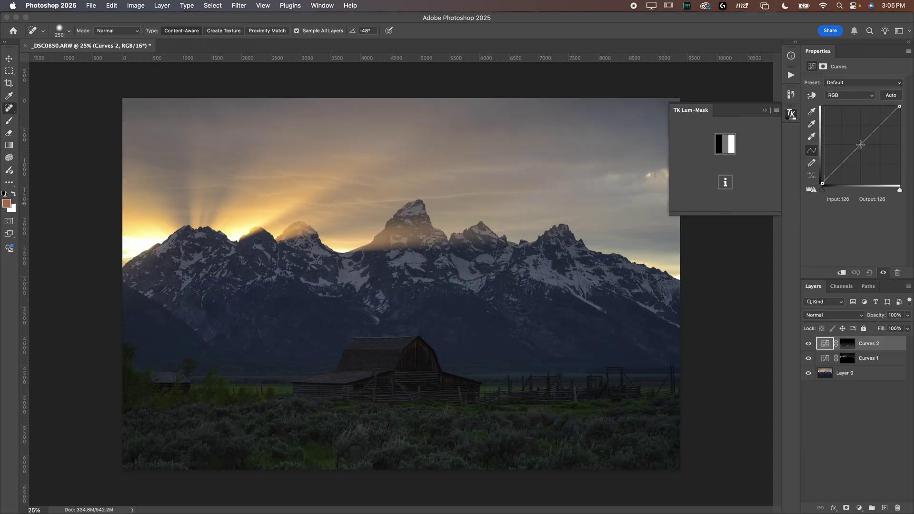
# Step: Raise the Curves 2 curve to brighten the barn and sagebrush shadows, comparing with and without it
pyautogui.moveTo(855, 151); pyautogui.dragTo(838, 131)
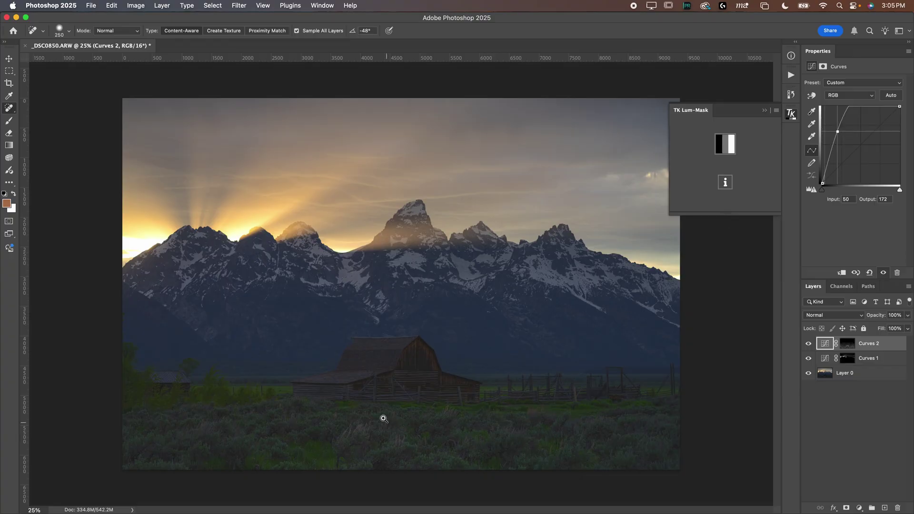
pyautogui.scroll(5, 384, 416)
pyautogui.moveTo(519, 436); pyautogui.dragTo(480, 236)
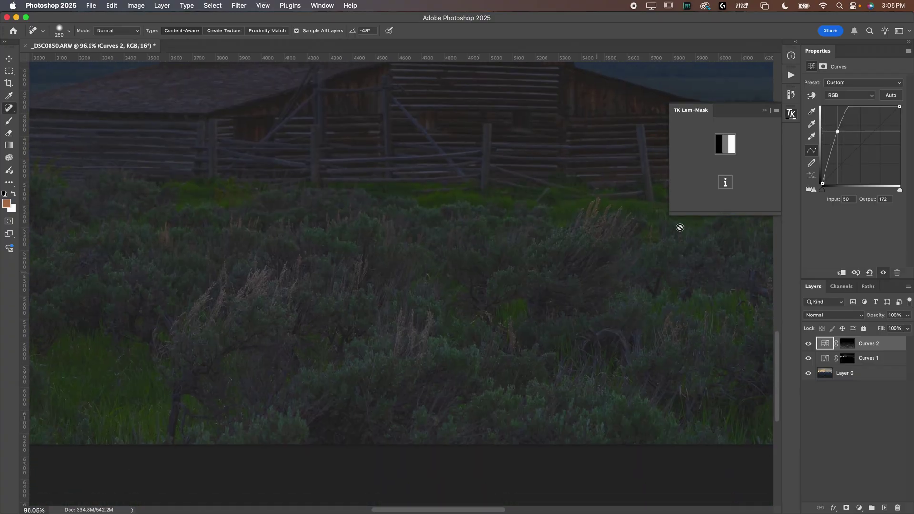
pyautogui.click(809, 344)
pyautogui.click(809, 344)
pyautogui.moveTo(840, 133); pyautogui.dragTo(848, 149)
pyautogui.click(808, 343)
pyautogui.click(808, 343)
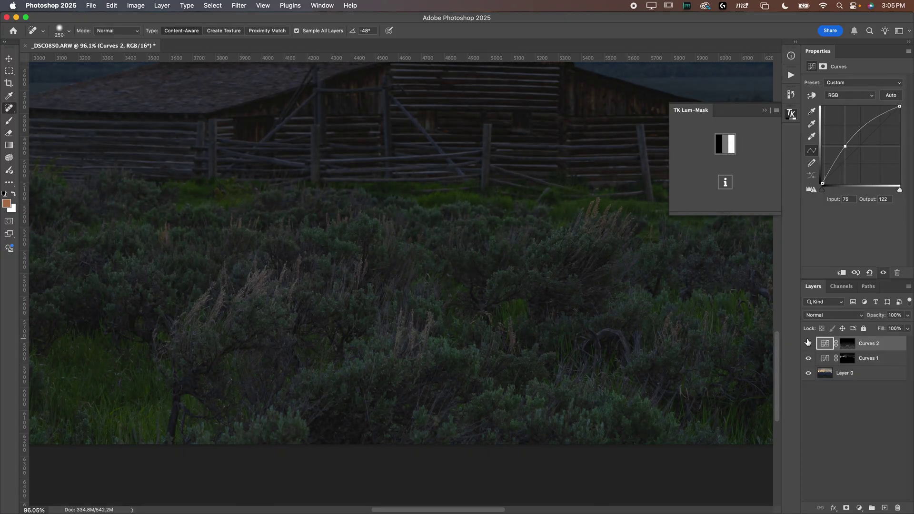
pyautogui.press('super+0')
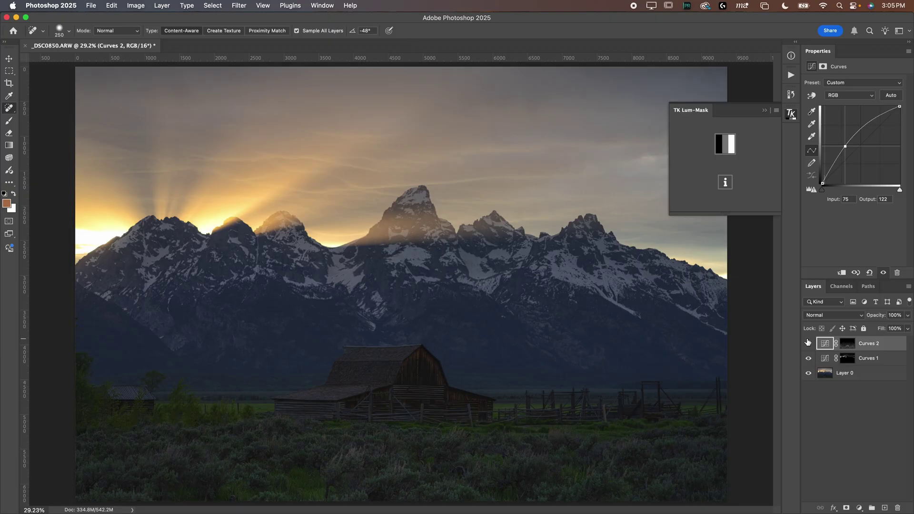
# Step: Set the black point to 10 and lift the midpoint to about 66/135
pyautogui.moveTo(823, 184); pyautogui.dragTo(824, 183)
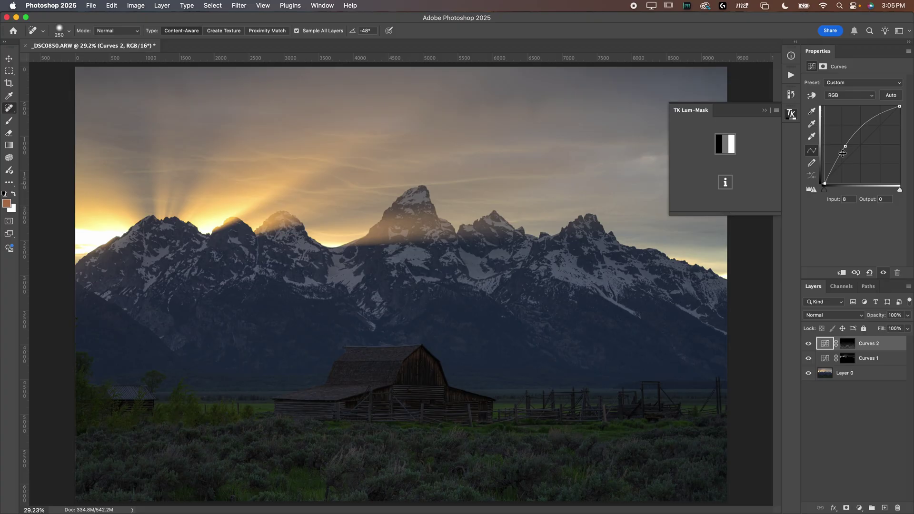
pyautogui.moveTo(845, 146); pyautogui.dragTo(843, 142)
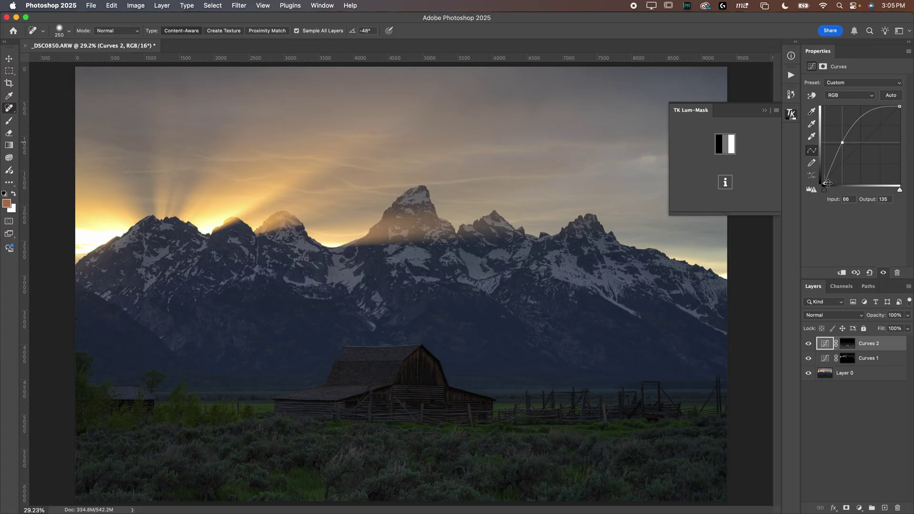
pyautogui.moveTo(824, 184); pyautogui.dragTo(825, 184)
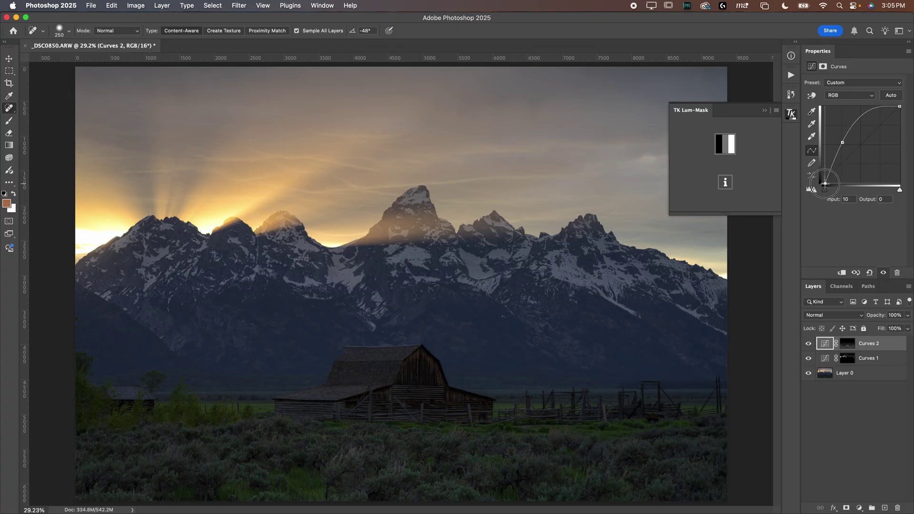
# Step: Compare the photo with and without Curves 2, then generate a fresh TK Lum-Mask luminosity preview
pyautogui.click(808, 343)
pyautogui.click(808, 343)
pyautogui.click(726, 147)
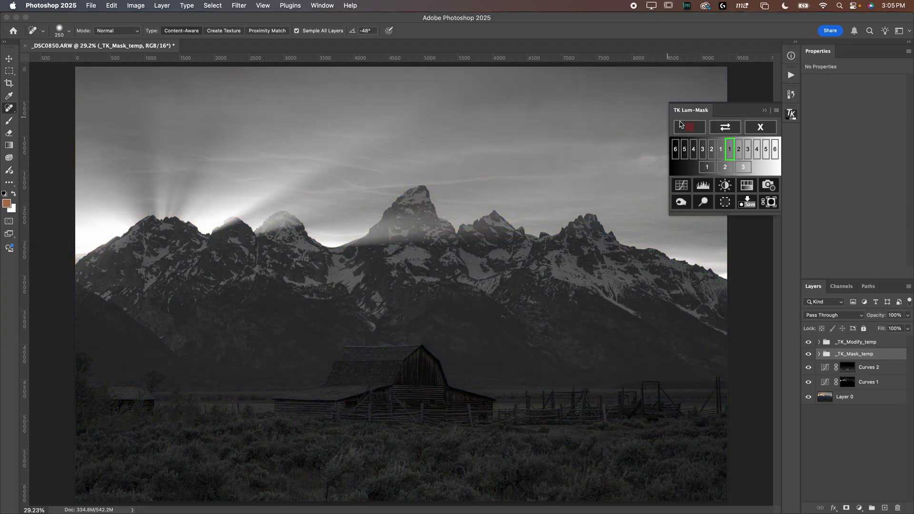